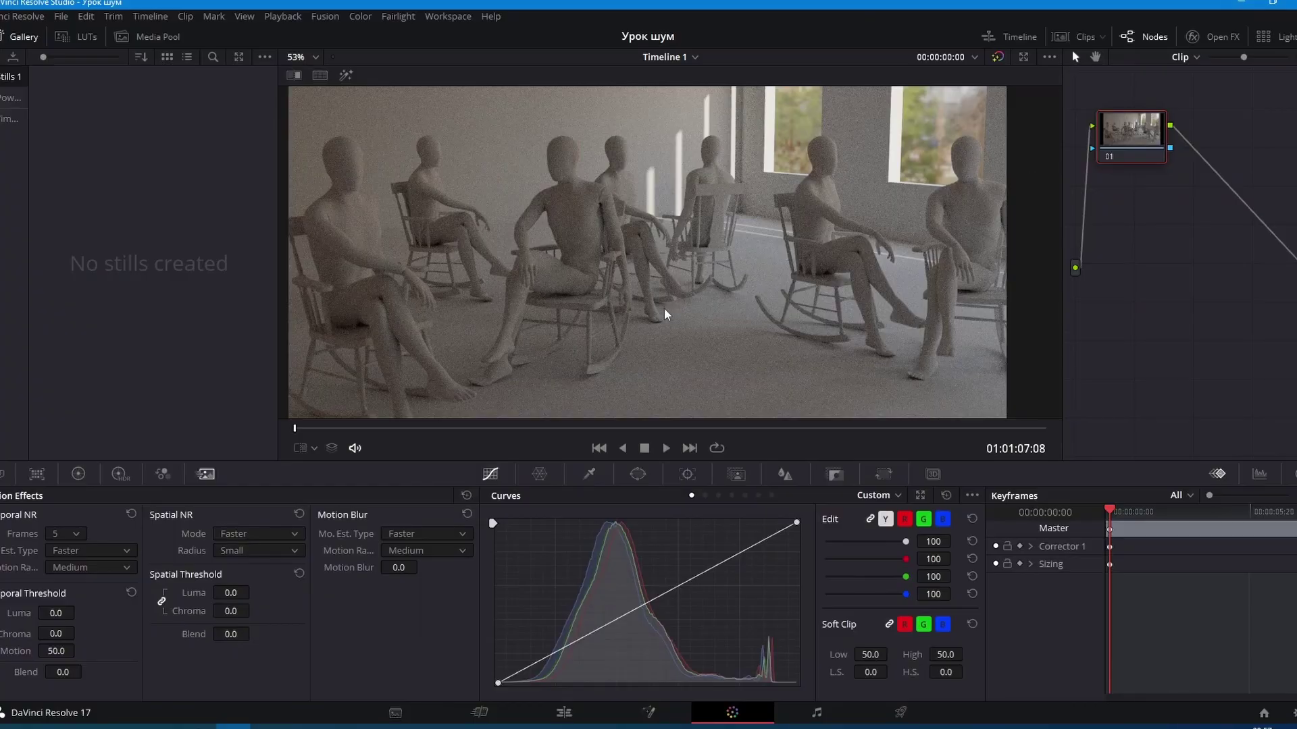
Zoom the Resolve viewer to 294%, then orbit Blender's viewport around the mannequin room.
scroll(666, 315, up, 3)
scroll(667, 314, up, 5)
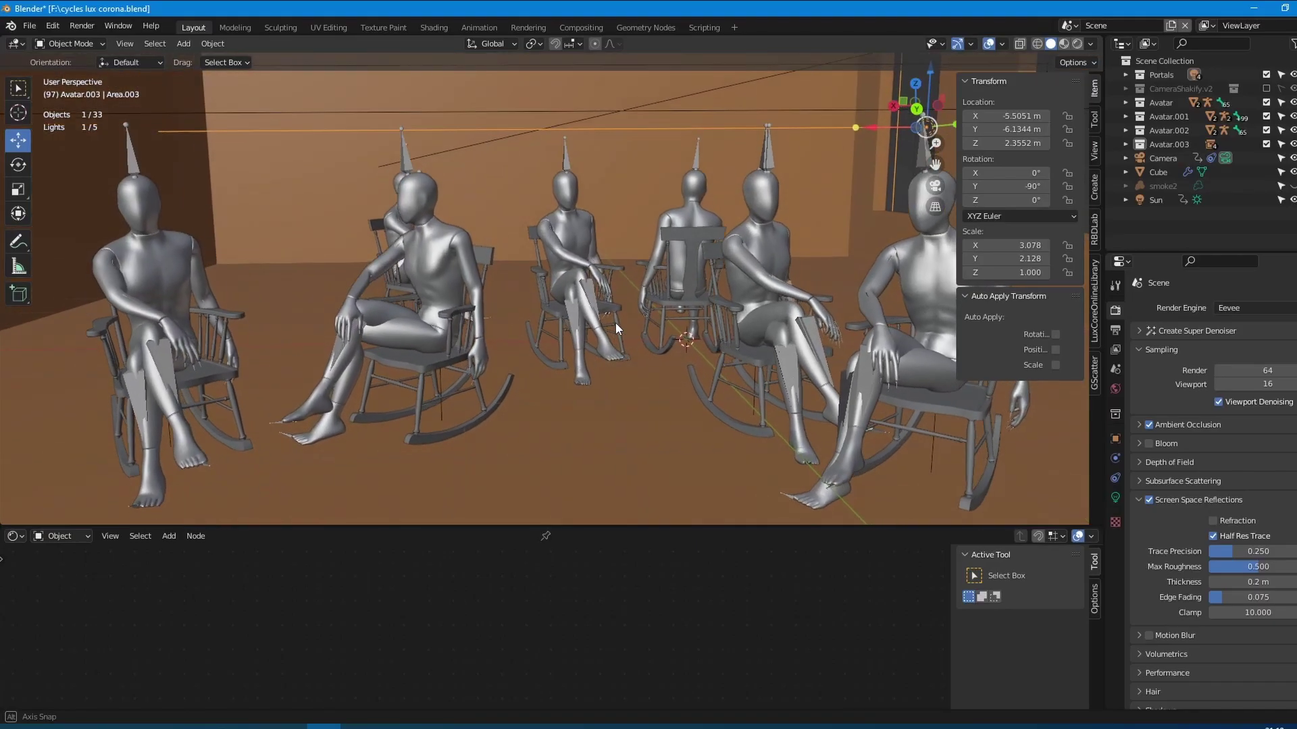
drag(615, 322, 650, 318)
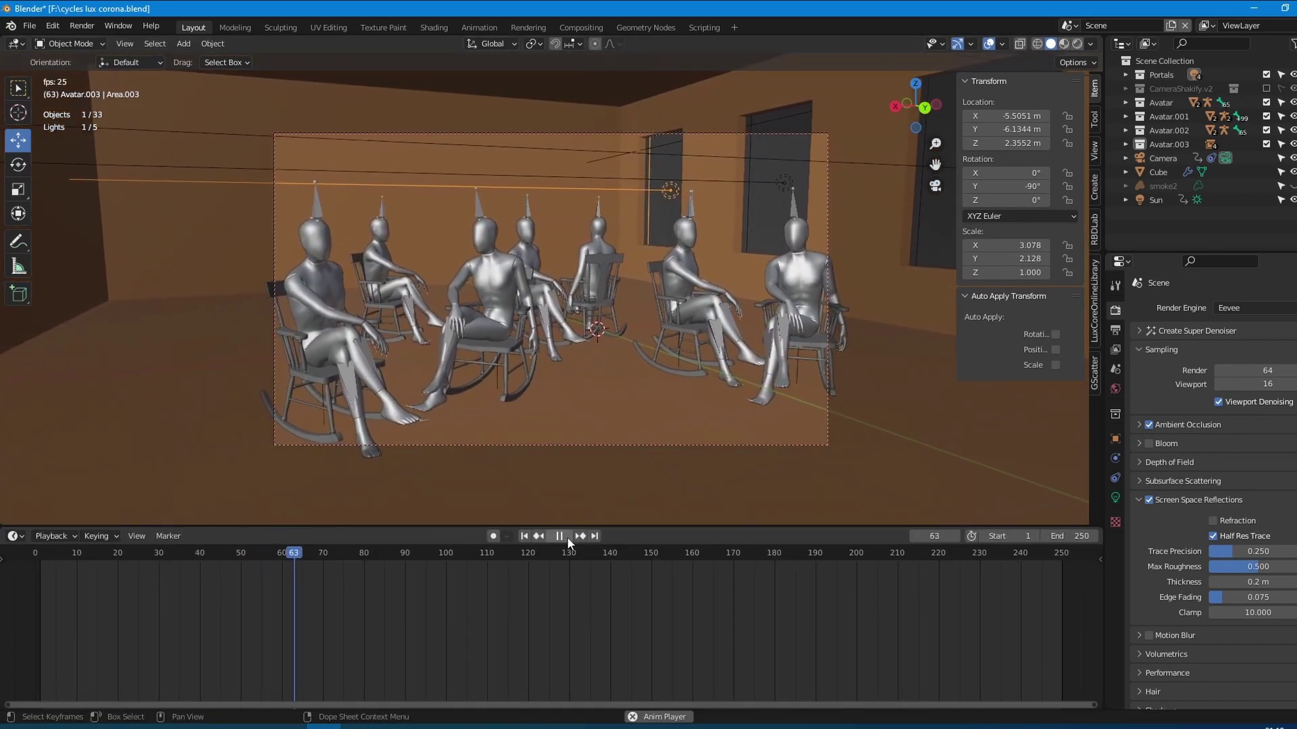
Switch the viewport to rendered shading and replay the animation from the first frame.
click(566, 537)
click(1078, 44)
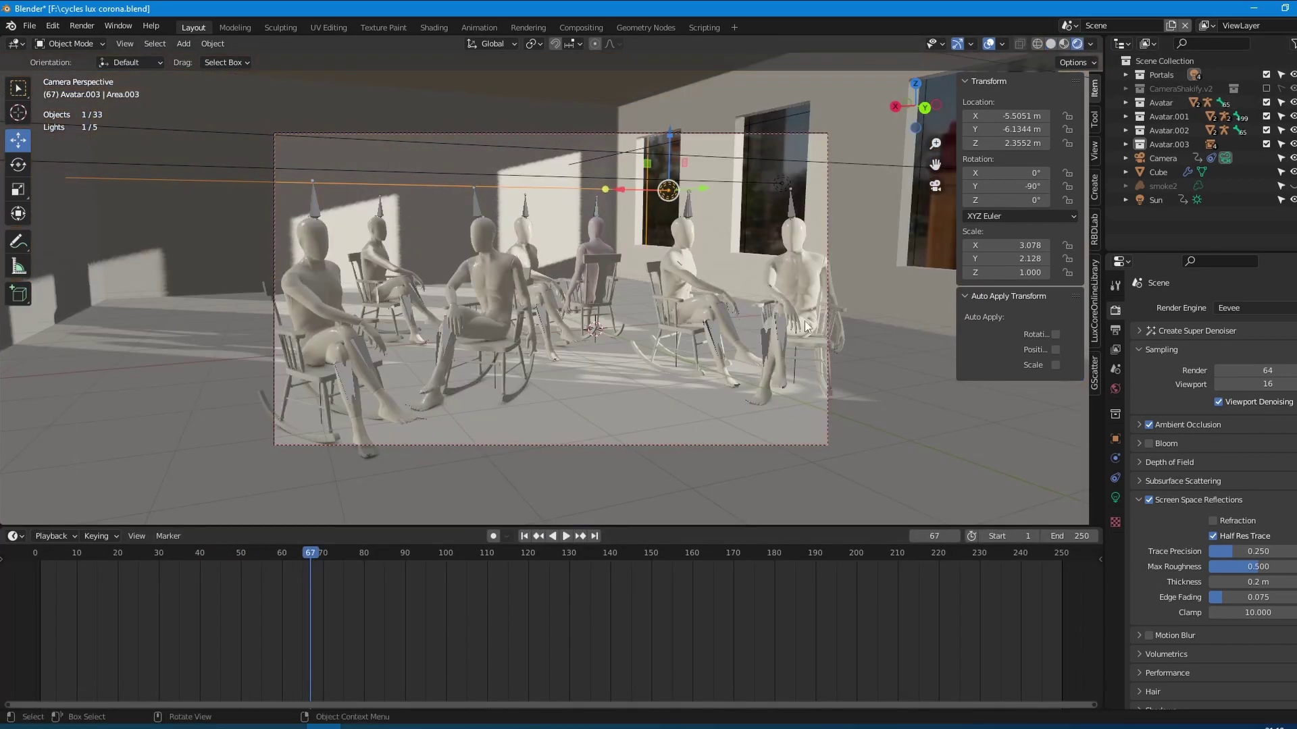
click(524, 535)
click(566, 536)
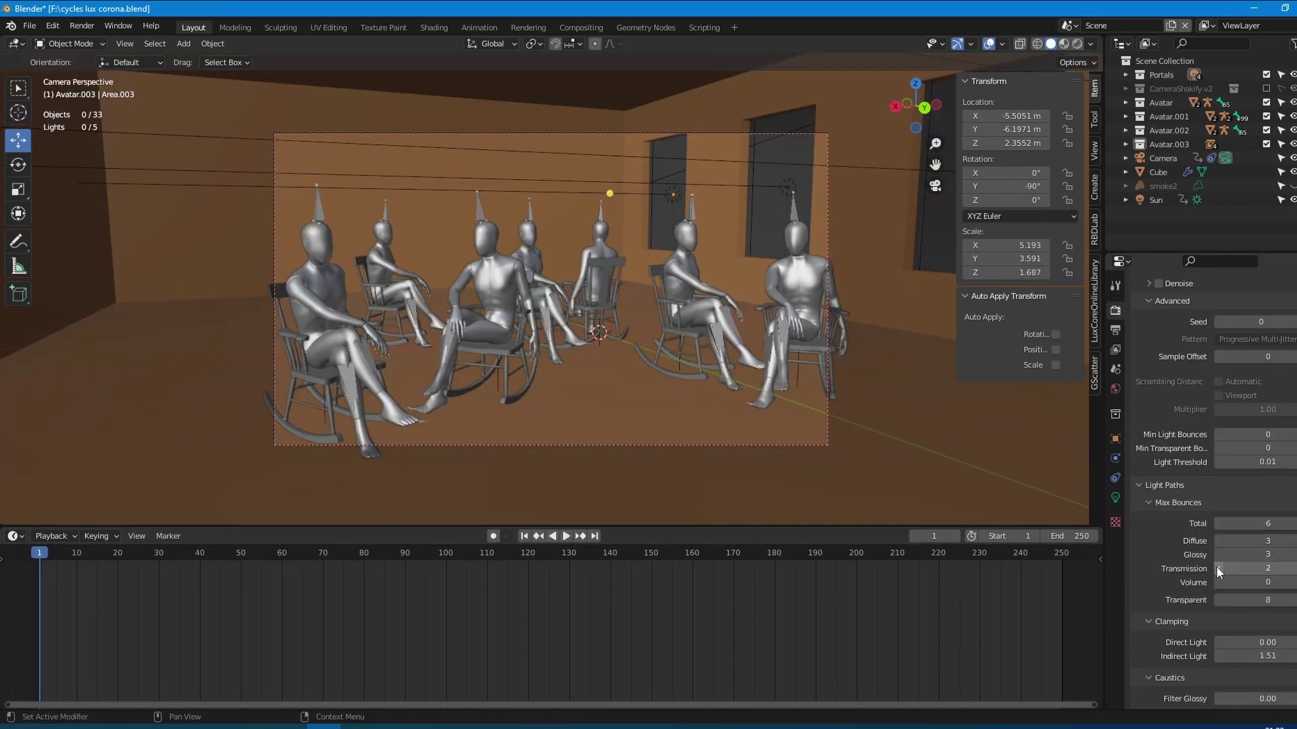
Set Transmission bounces to 2 and Total to 5, and turn off Persistent Data.
click(1218, 568)
click(1218, 568)
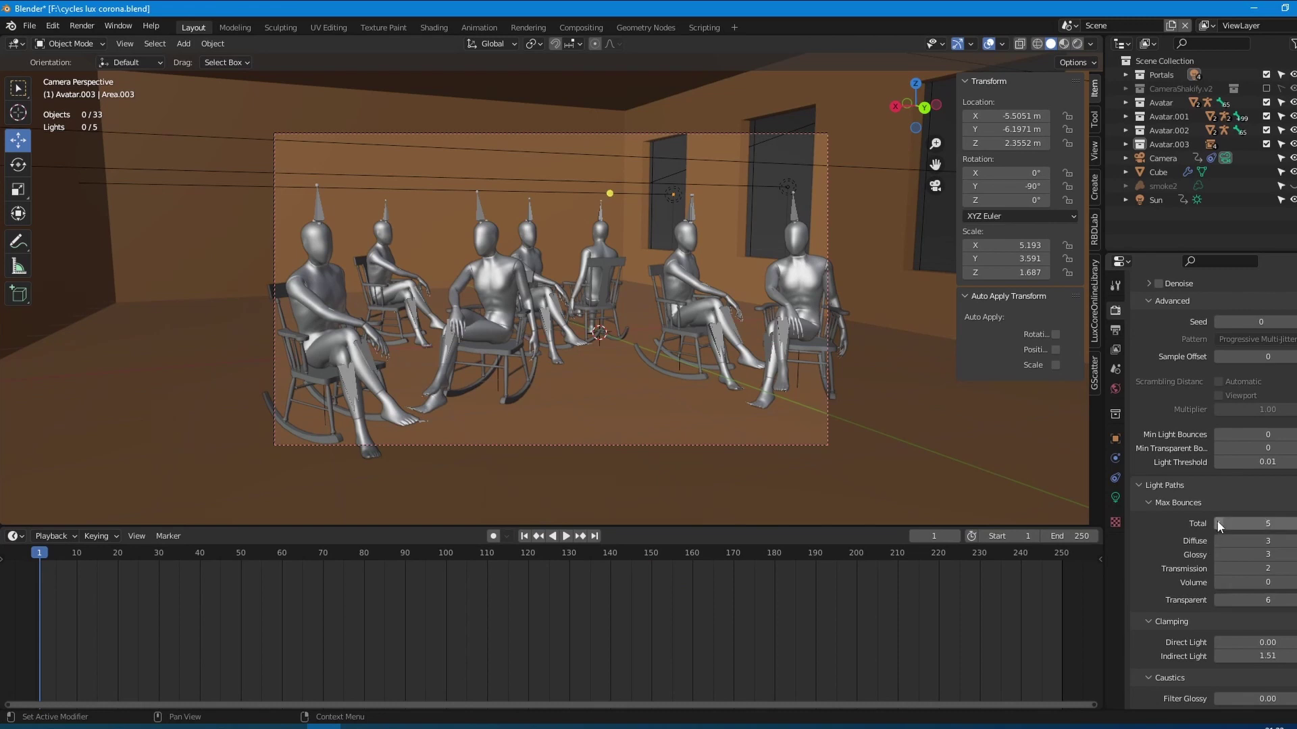
scroll(1197, 552, down, 15)
scroll(1197, 550, down, 2)
click(1219, 616)
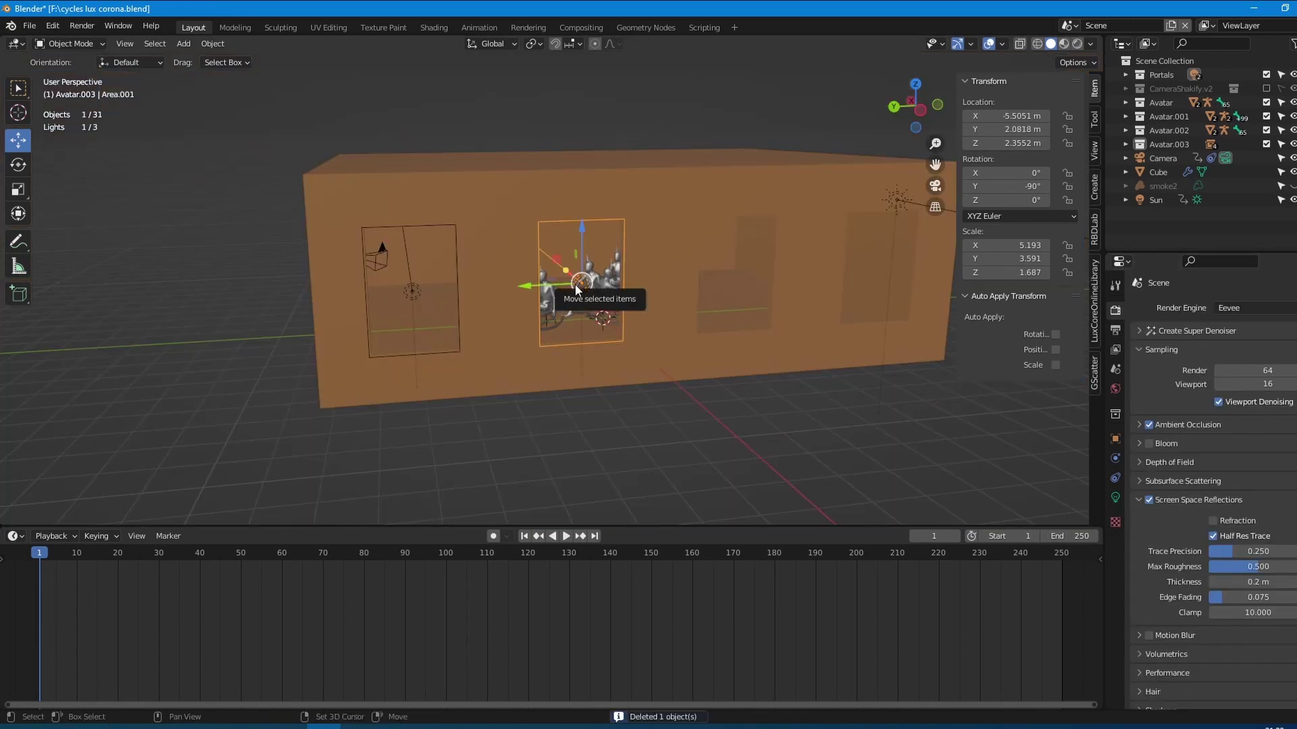
Add two duplicate area lights spaced along the Y axis of the mannequin room.
key(shift+d)
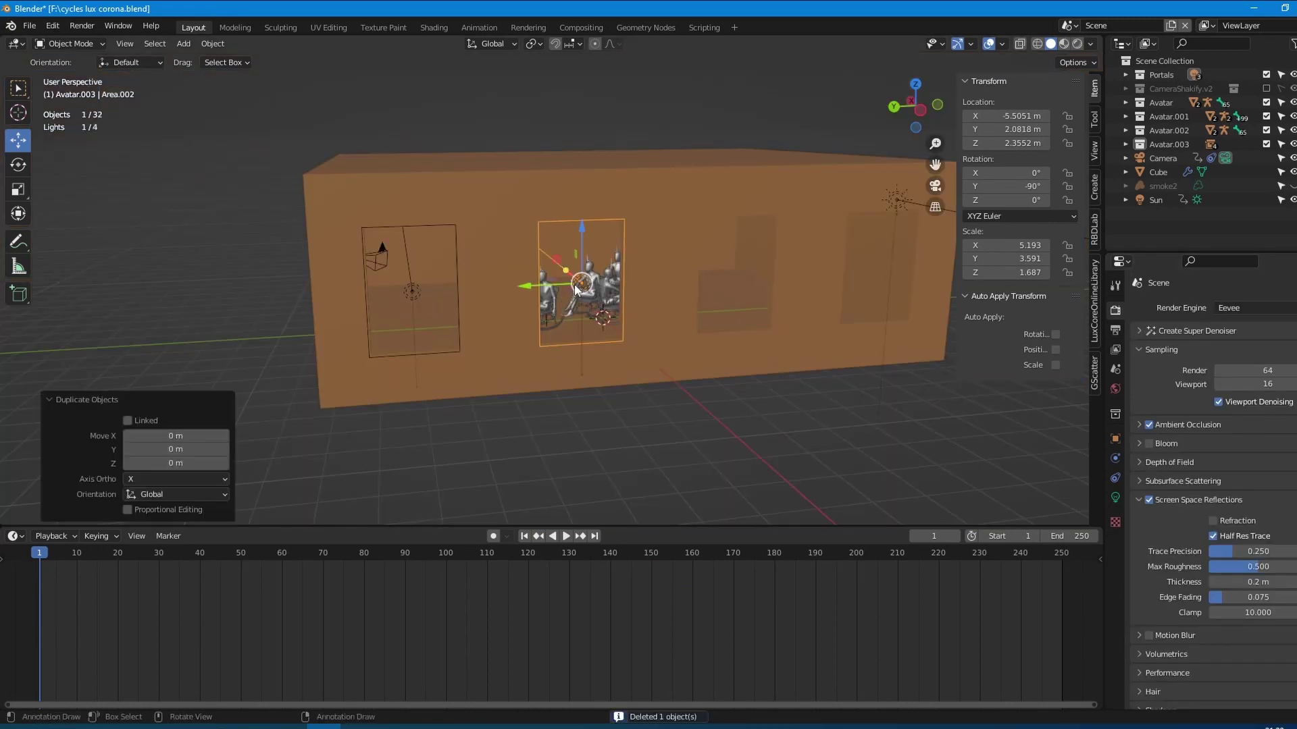
key(y)
click(703, 291)
key(shift+d)
key(y)
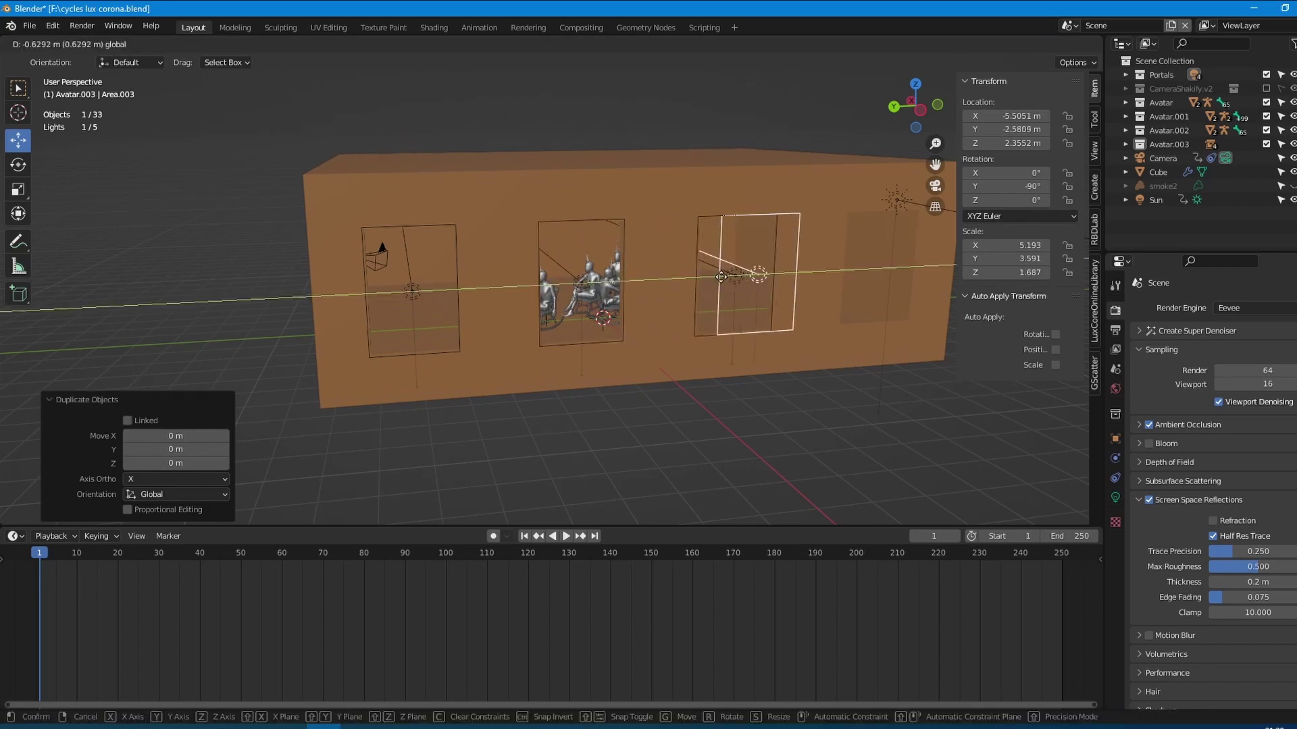
click(837, 276)
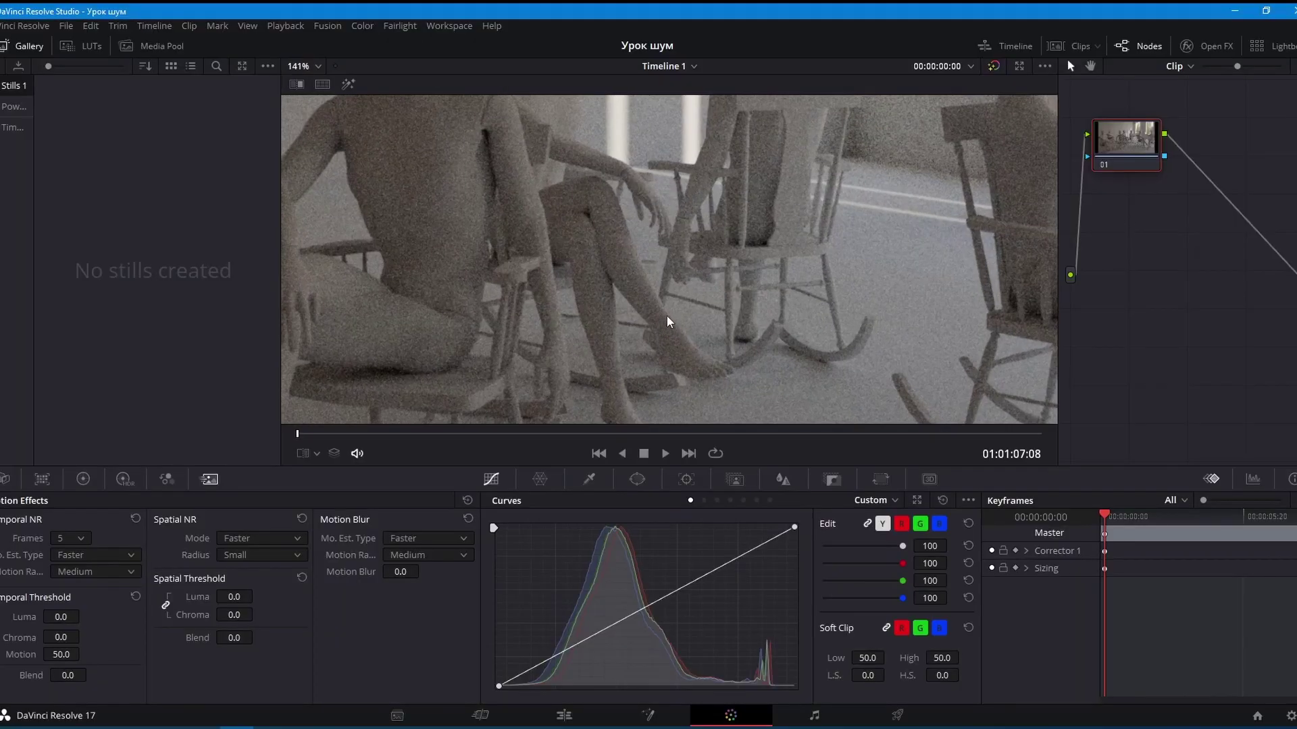
Play the grainy mannequin render full screen, then open the barbershop .blend in Blender.
scroll(669, 323, up, 5)
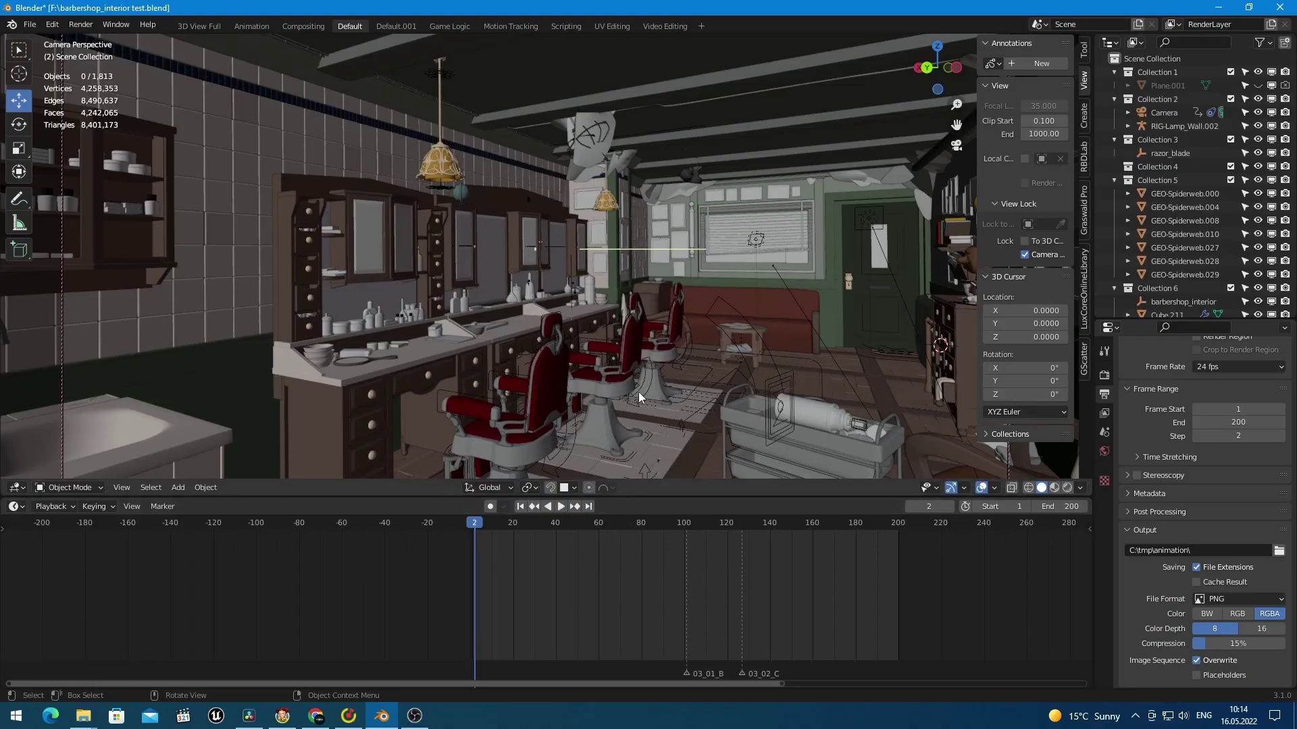
Orbit toward the shop's outer wall, return to camera view, and play the barbershop animation.
drag(638, 392, 697, 401)
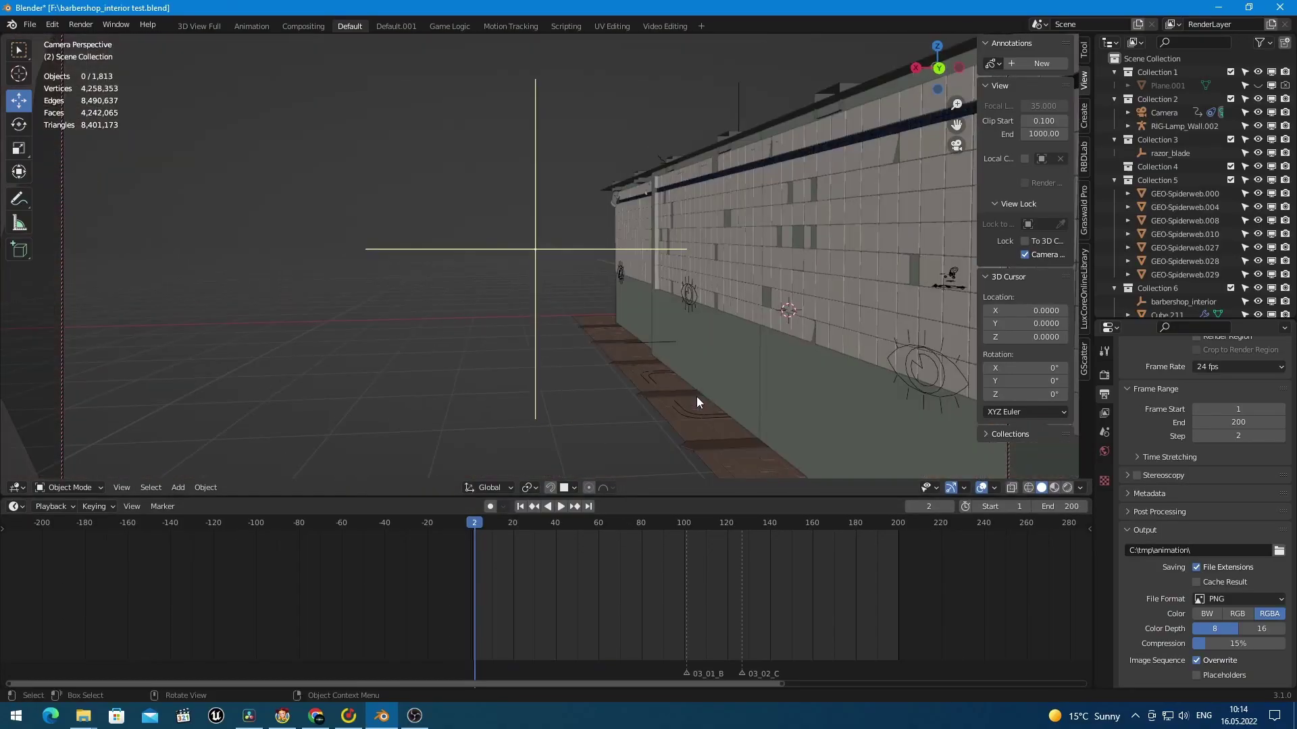
click(522, 506)
click(560, 506)
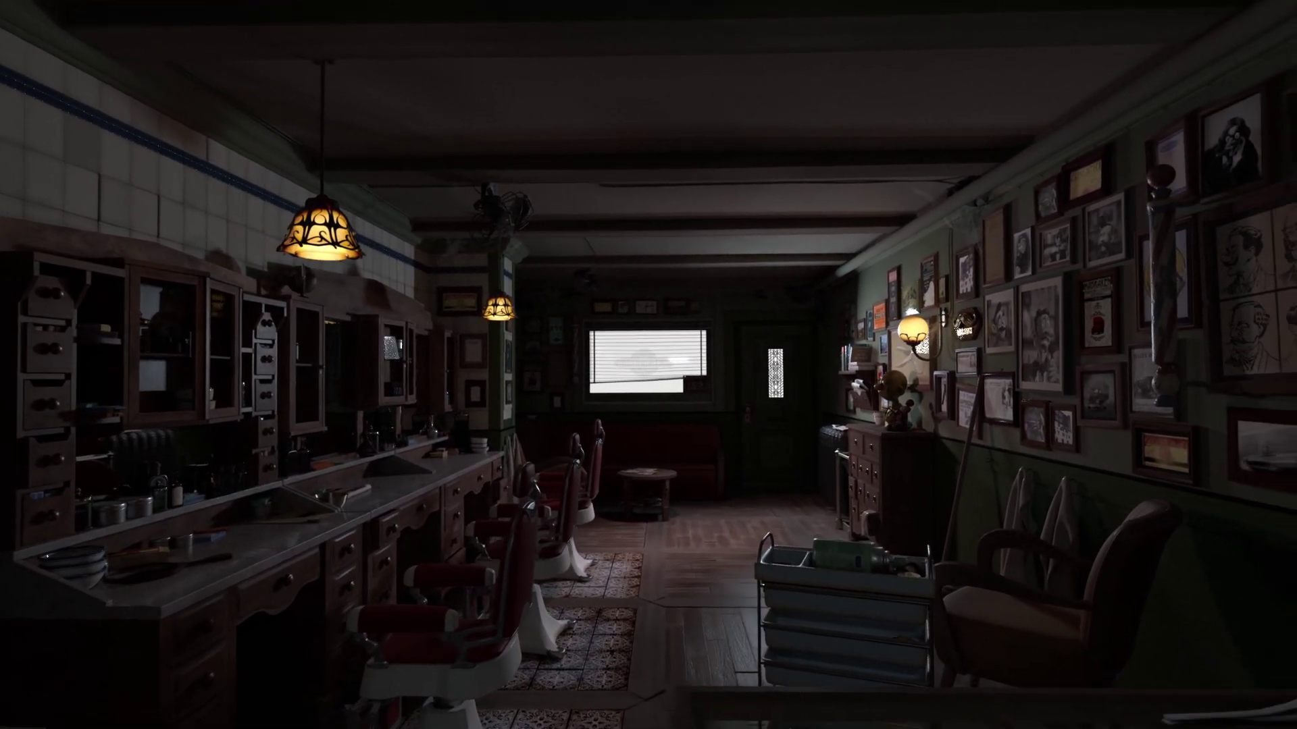
Leave full-screen playback and set the clip's Retime Process to Optical Flow.
key(Escape)
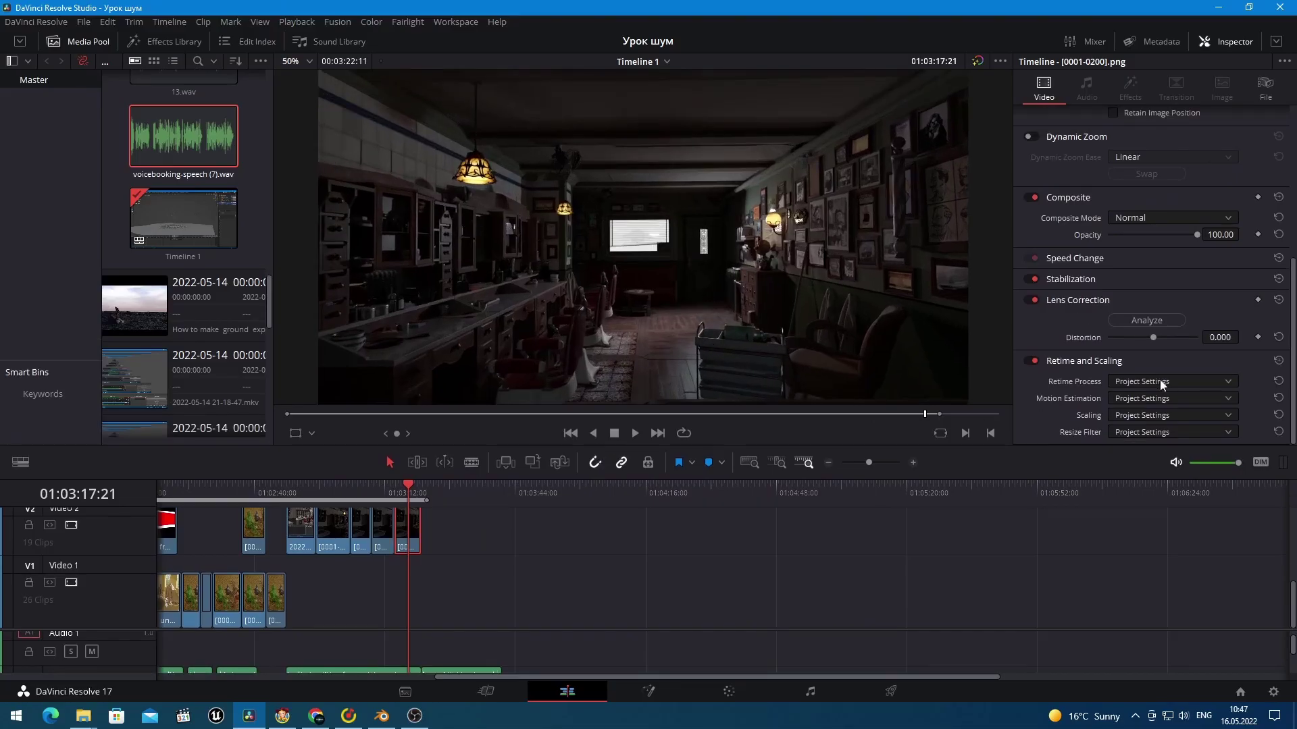
click(1160, 379)
click(1145, 443)
Change the last barbershop clip's speed to 27% and play the slowed result.
right_click(406, 528)
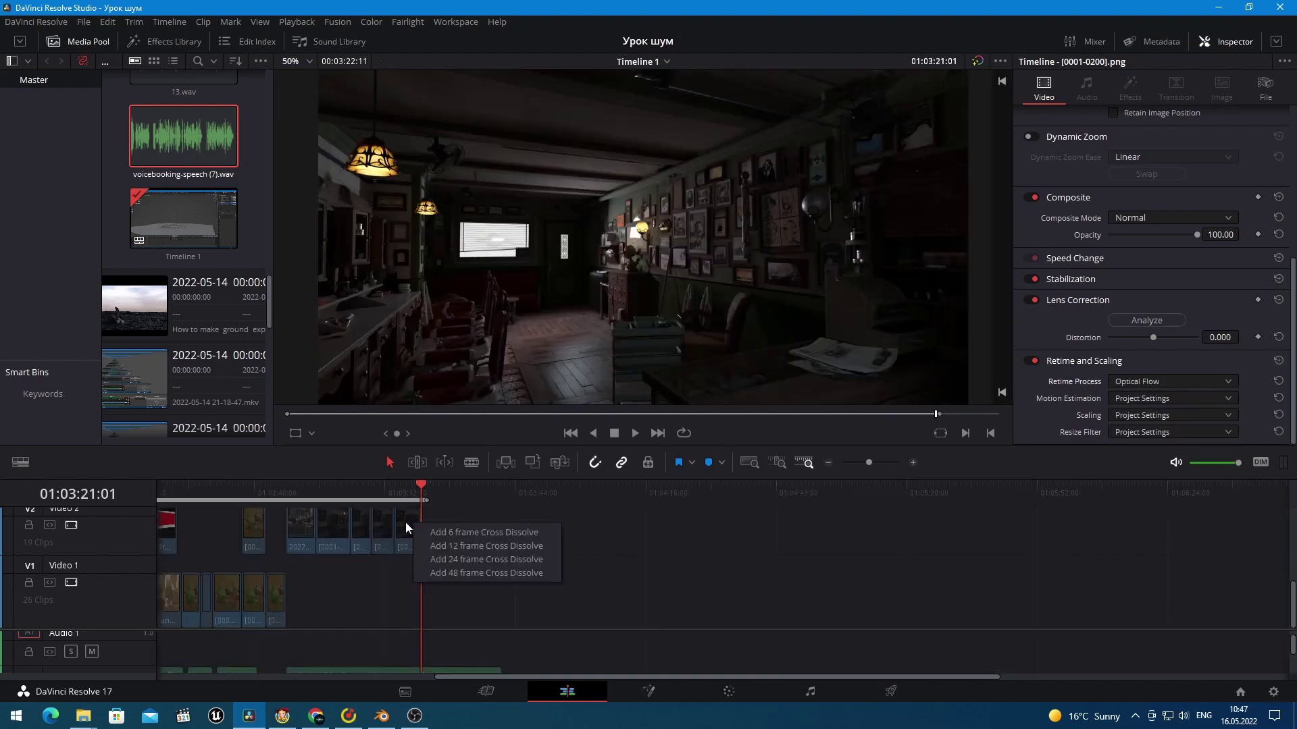
right_click(408, 528)
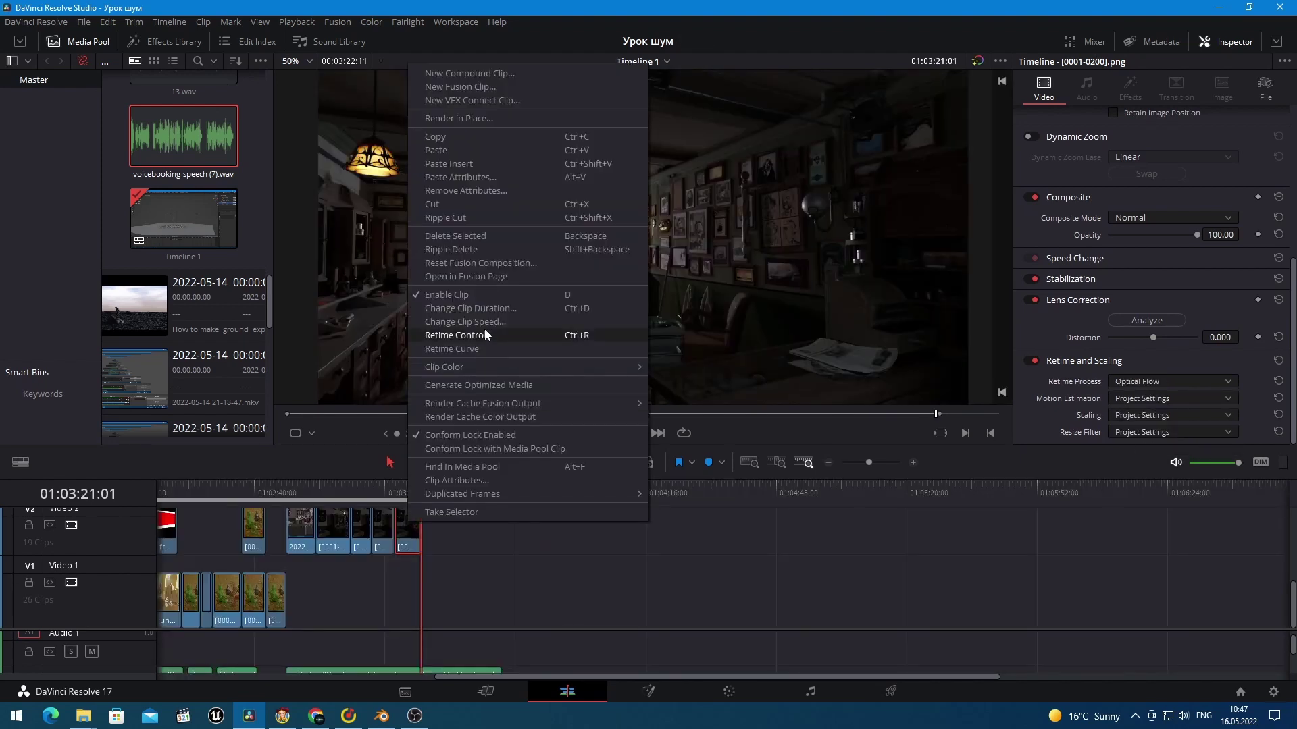
click(473, 322)
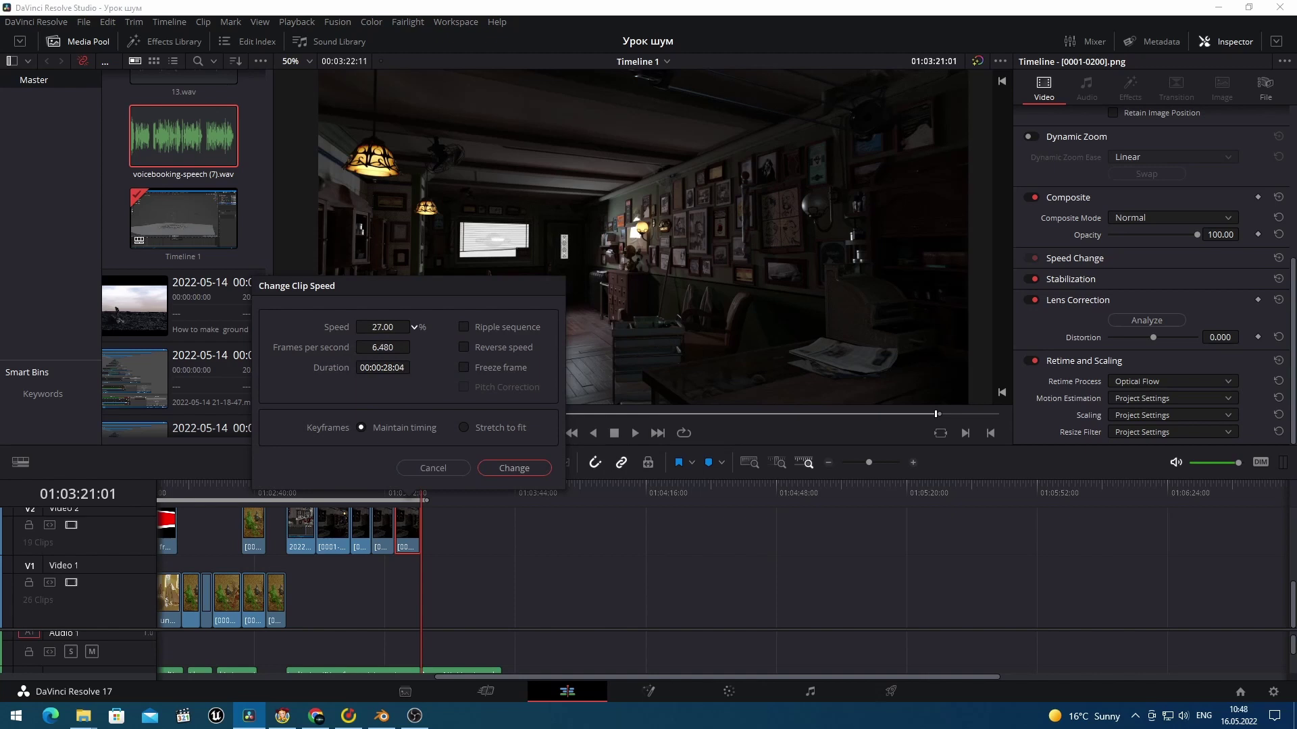
click(395, 486)
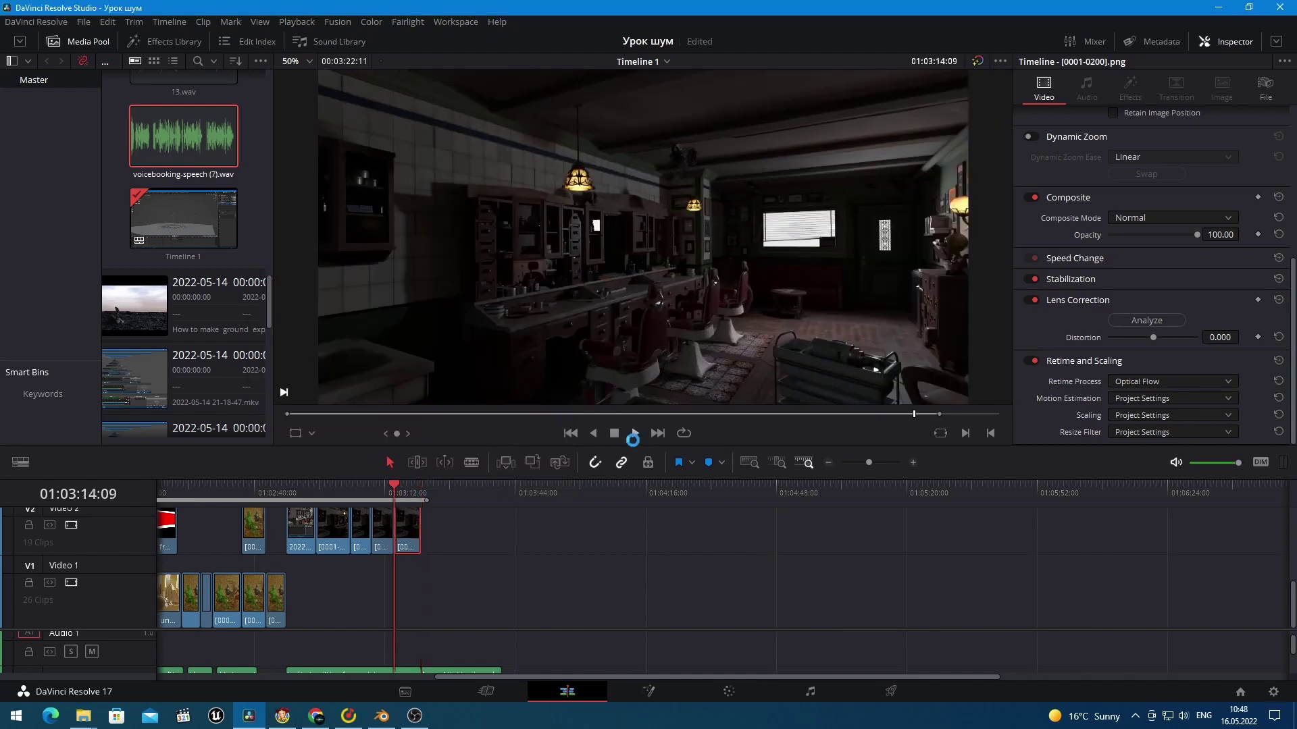
click(632, 439)
key(p)
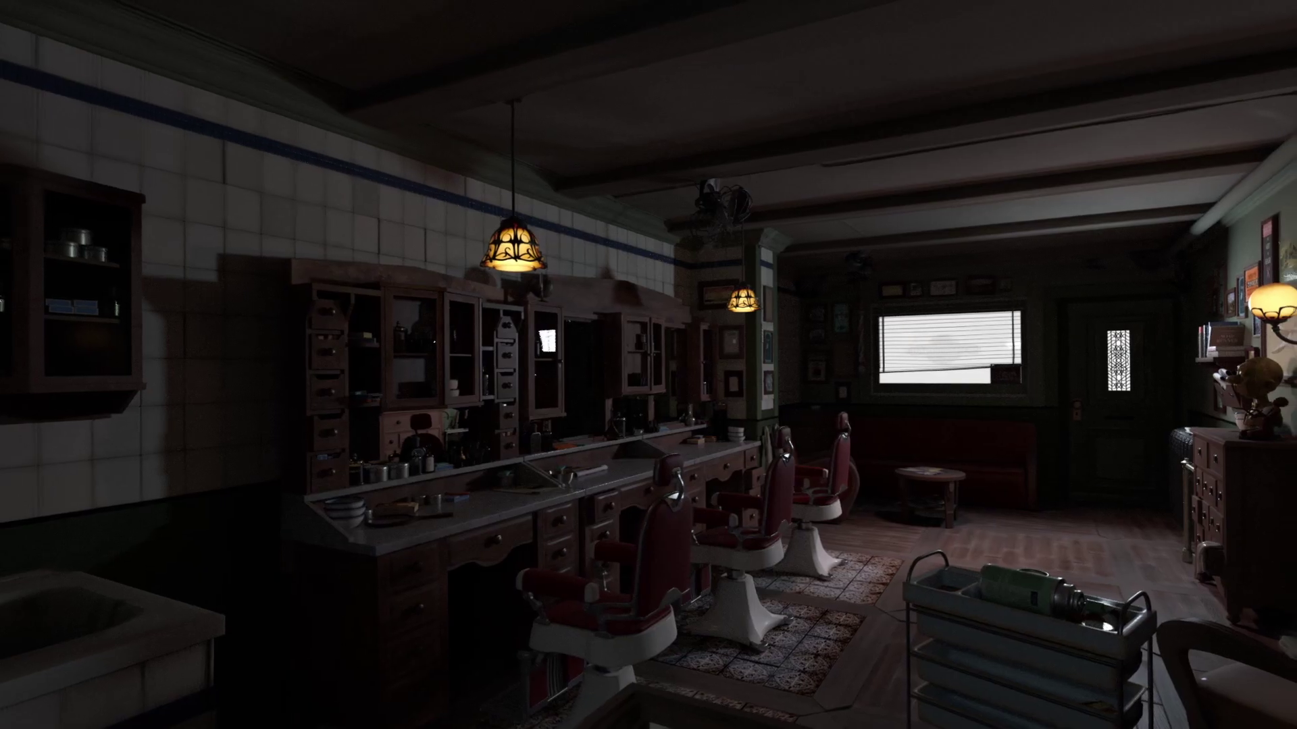